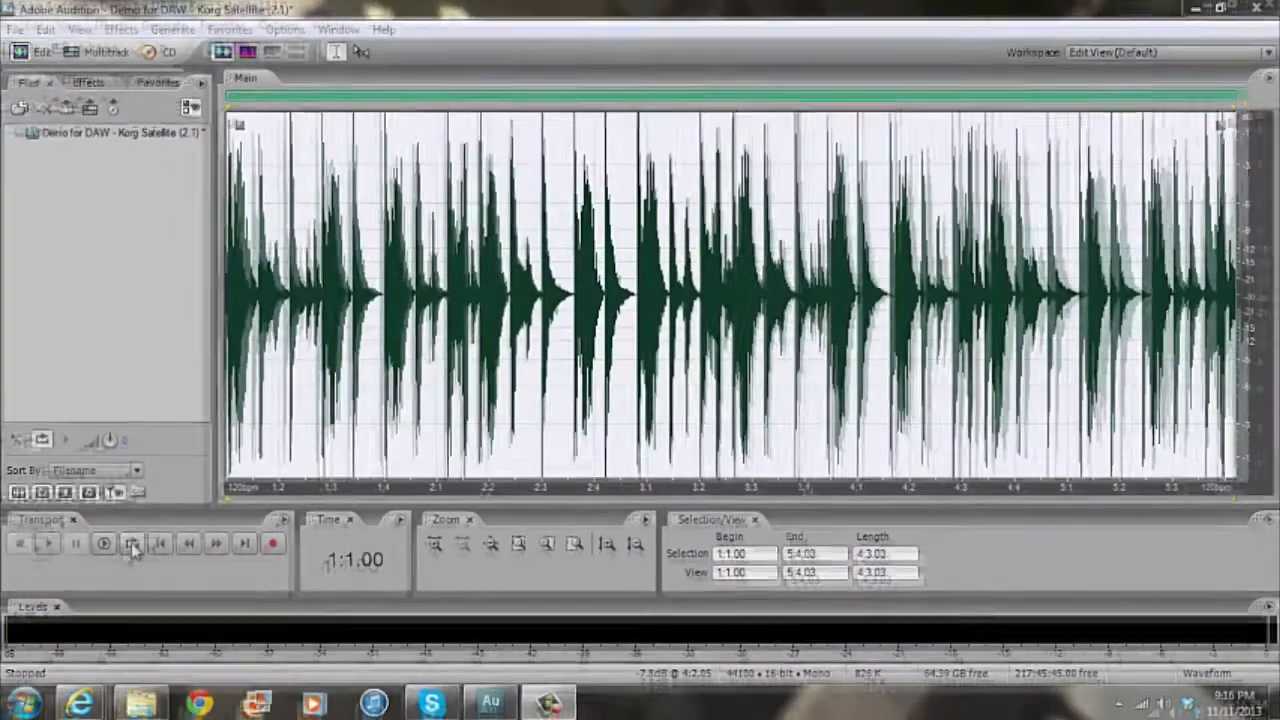
Listen to the unprocessed drum loop with looped playback and stop it.
left_click(131, 543)
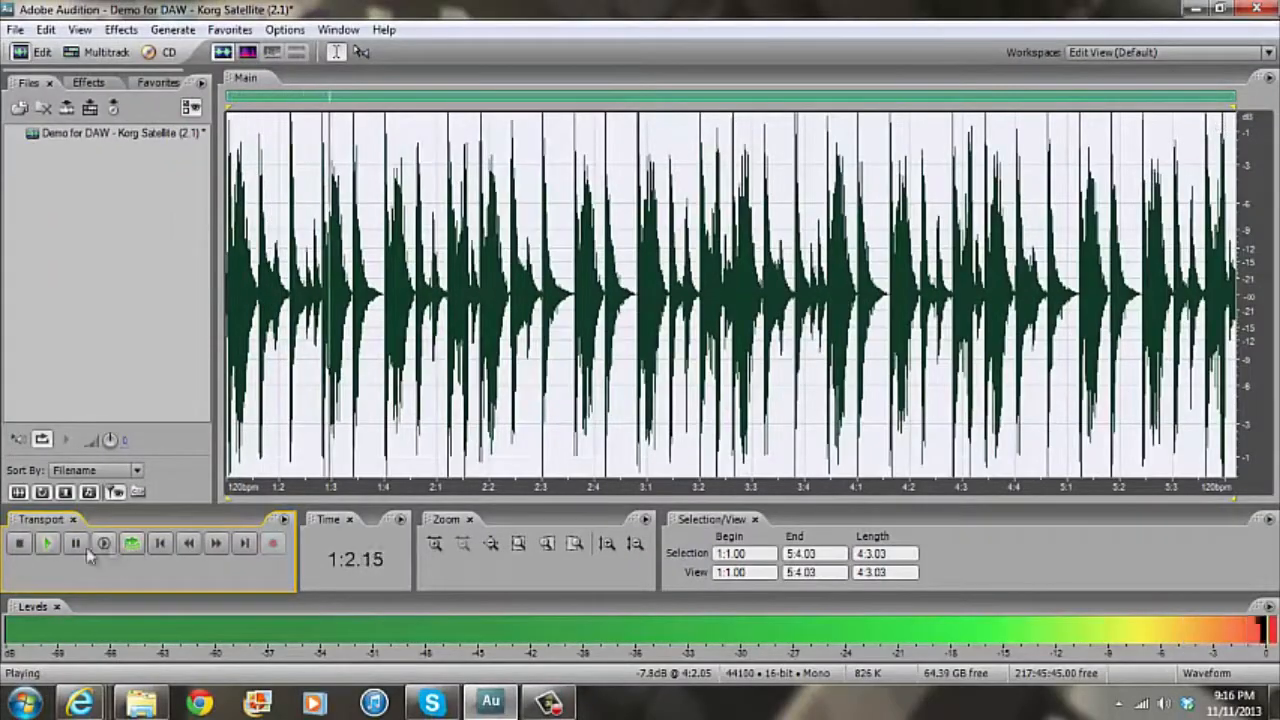
left_click(20, 543)
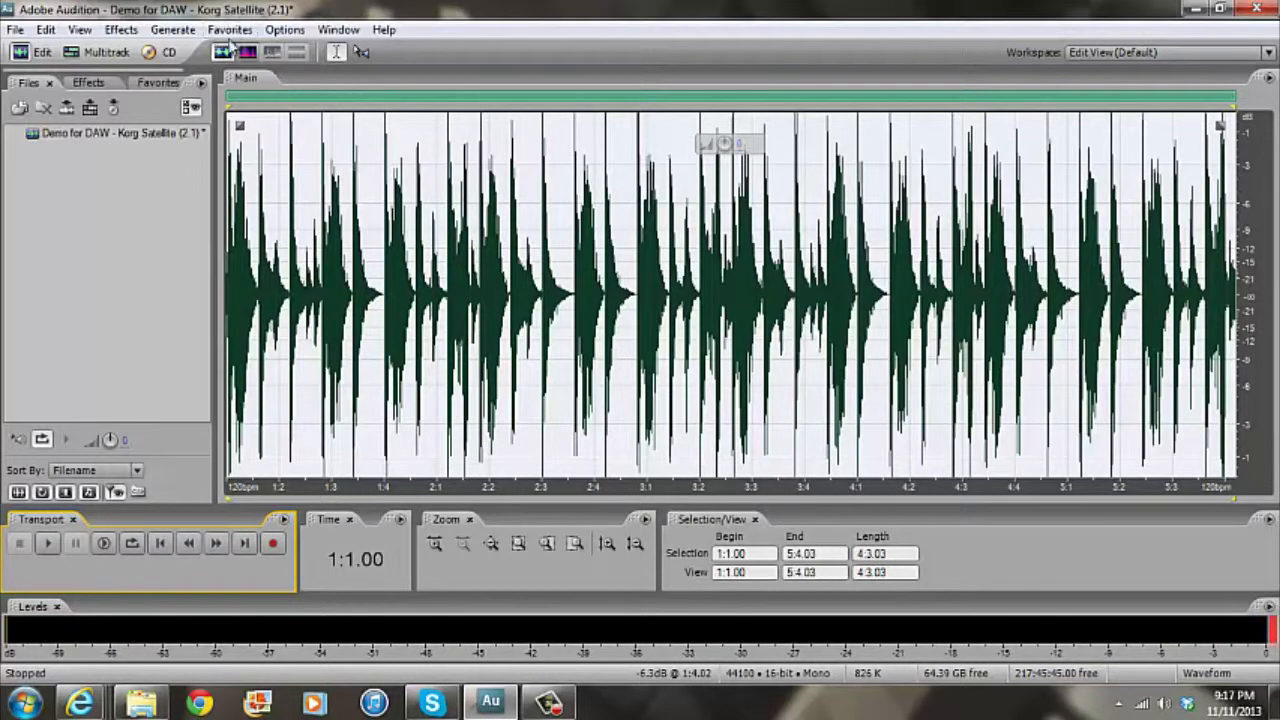
Open the Multiband Compressor and preview the Classical Master preset, comparing the sound with the effect on and bypassed.
left_click(121, 29)
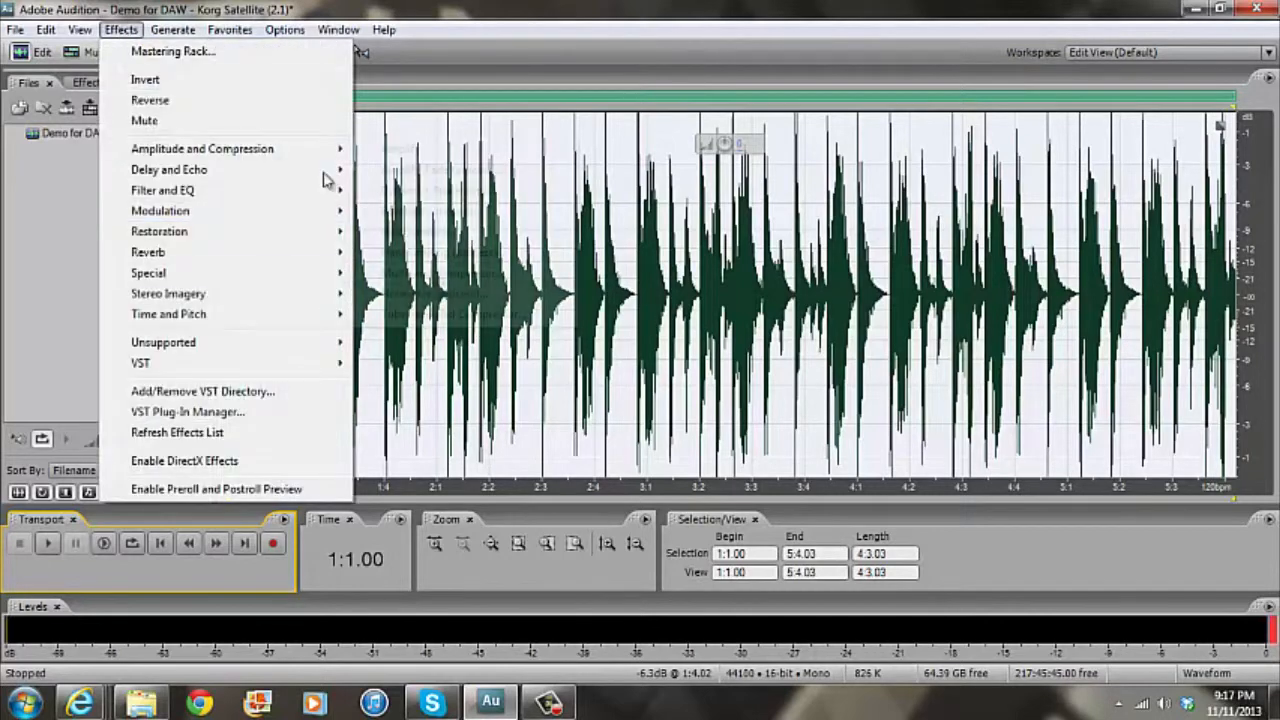
mouse_move(280, 155)
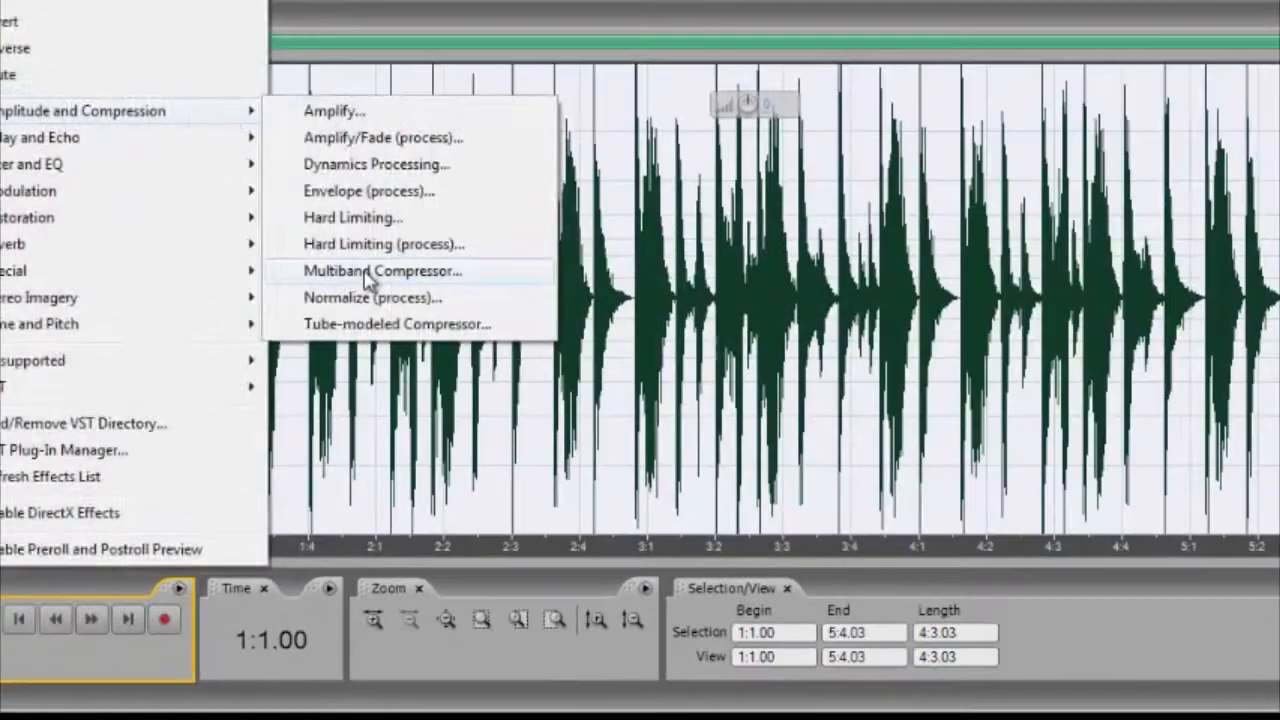
left_click(432, 274)
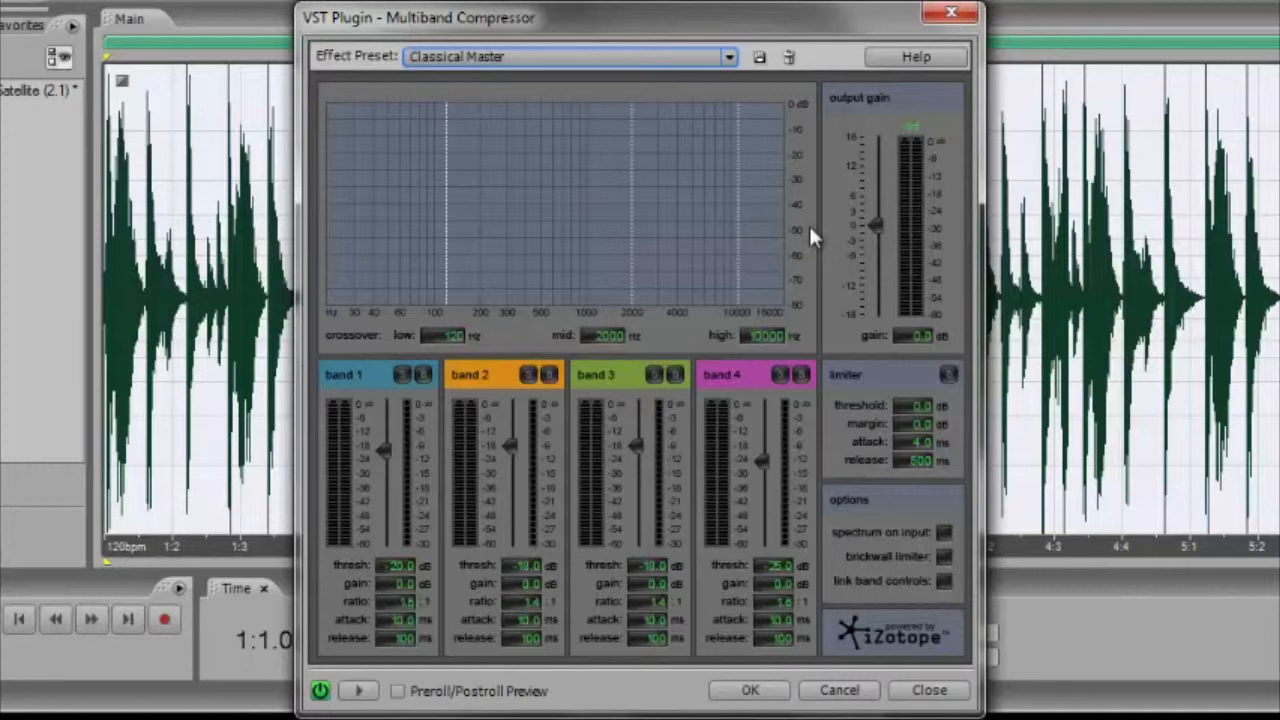
left_click(358, 691)
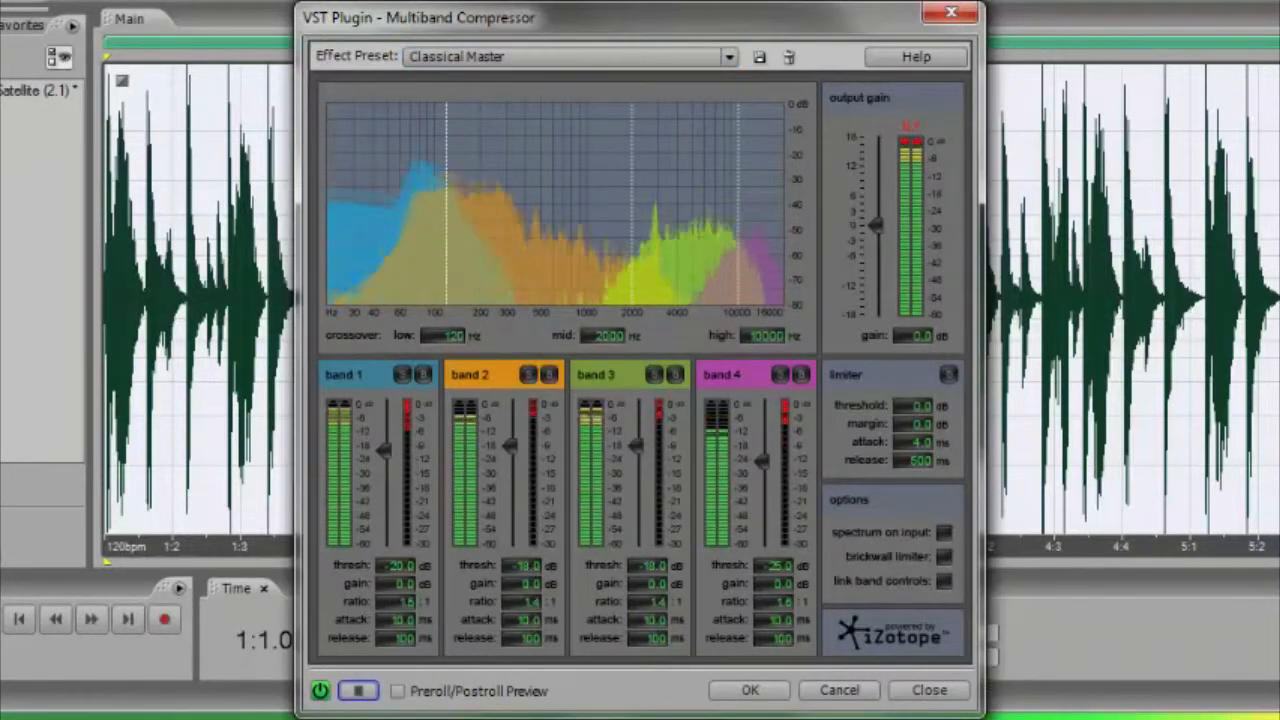
left_click(320, 692)
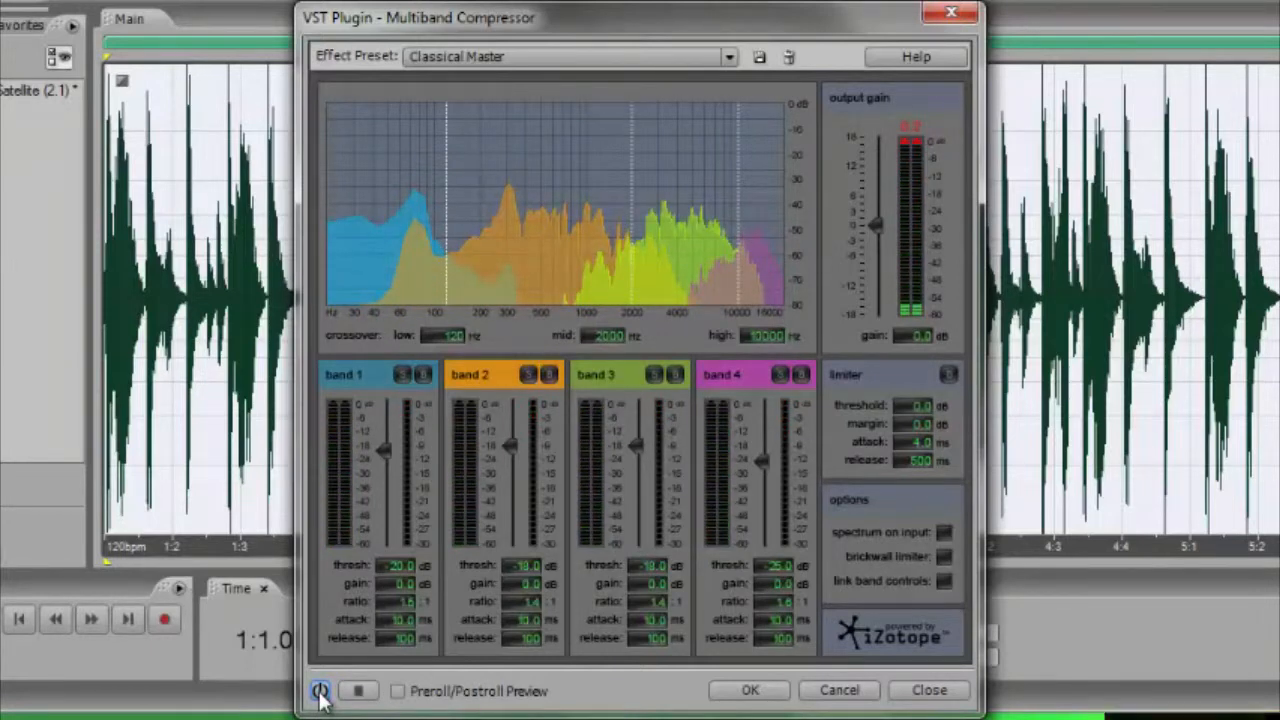
left_click(320, 692)
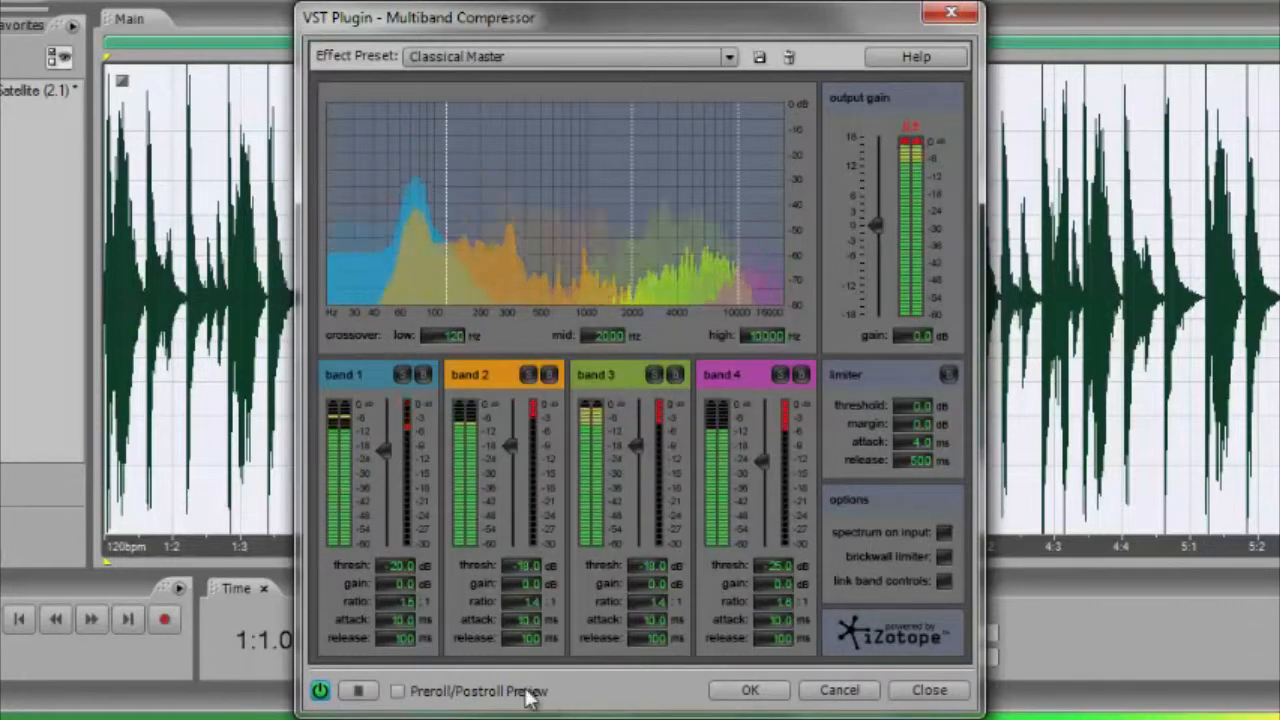
left_click(352, 691)
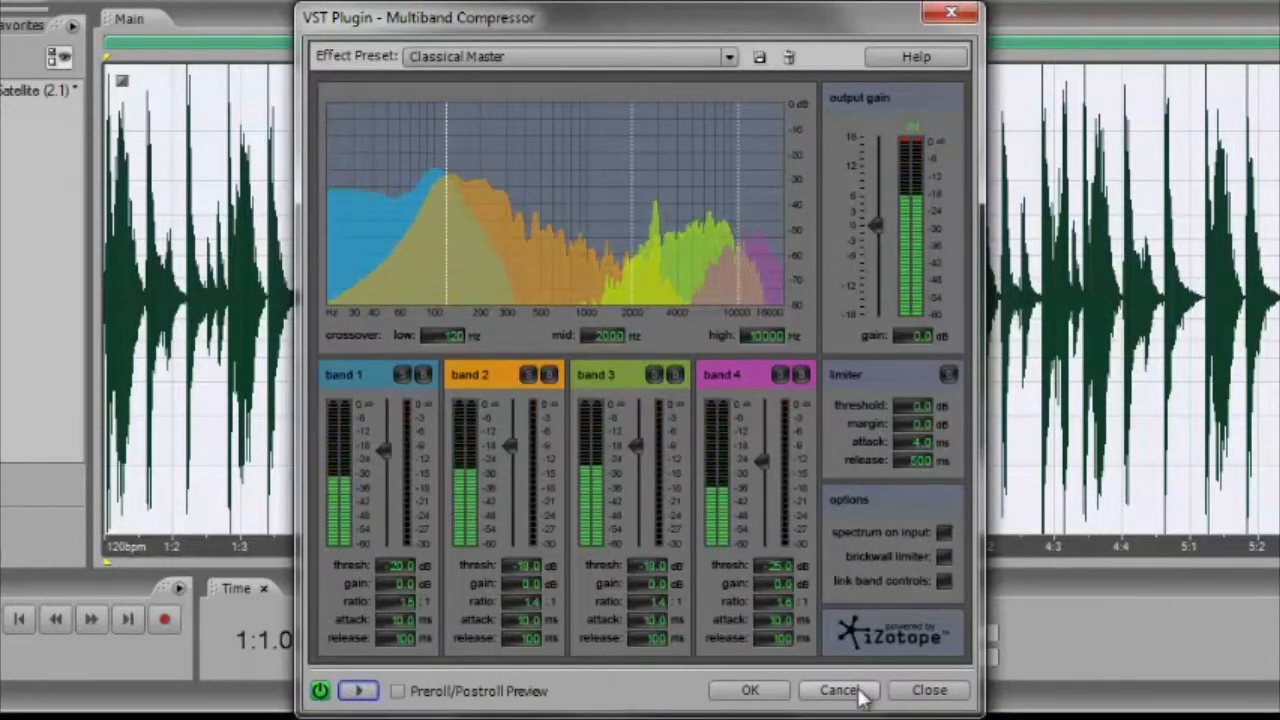
Audition the Multiband Compressor's Pop Master preset with the effect on and bypassed, and cancel without applying it.
left_click(731, 58)
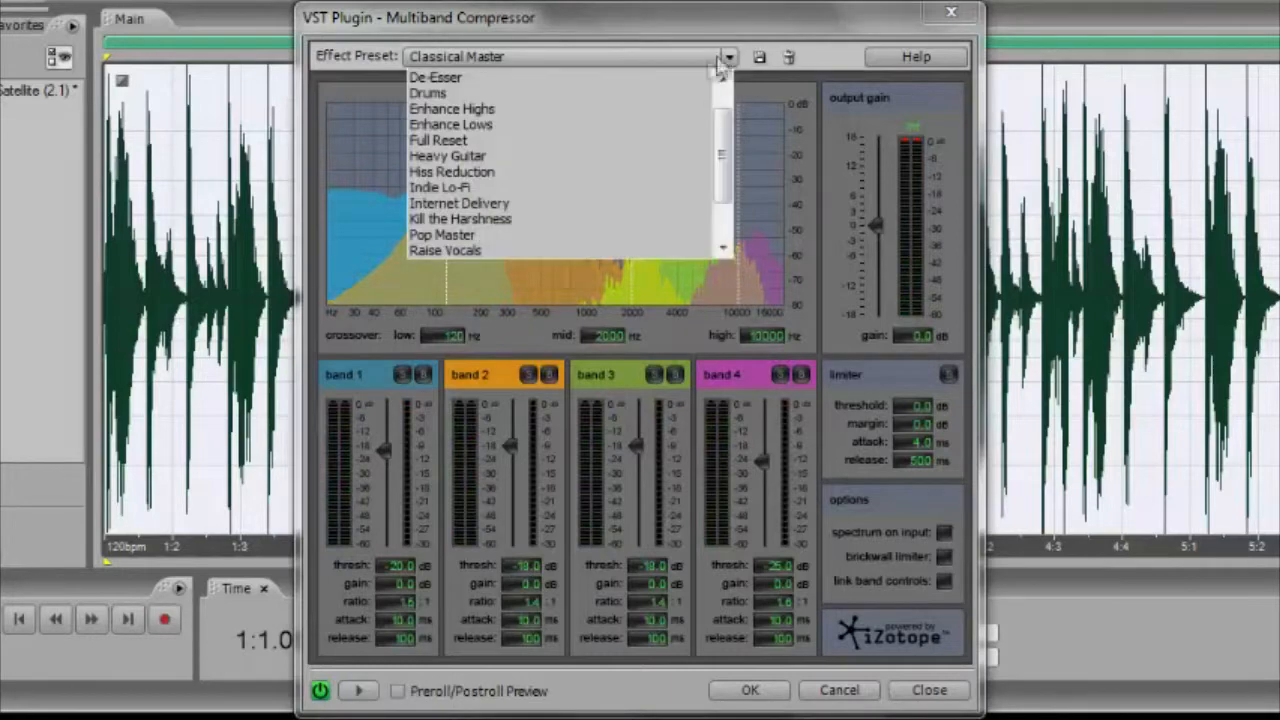
scroll(683, 40, "down", 1)
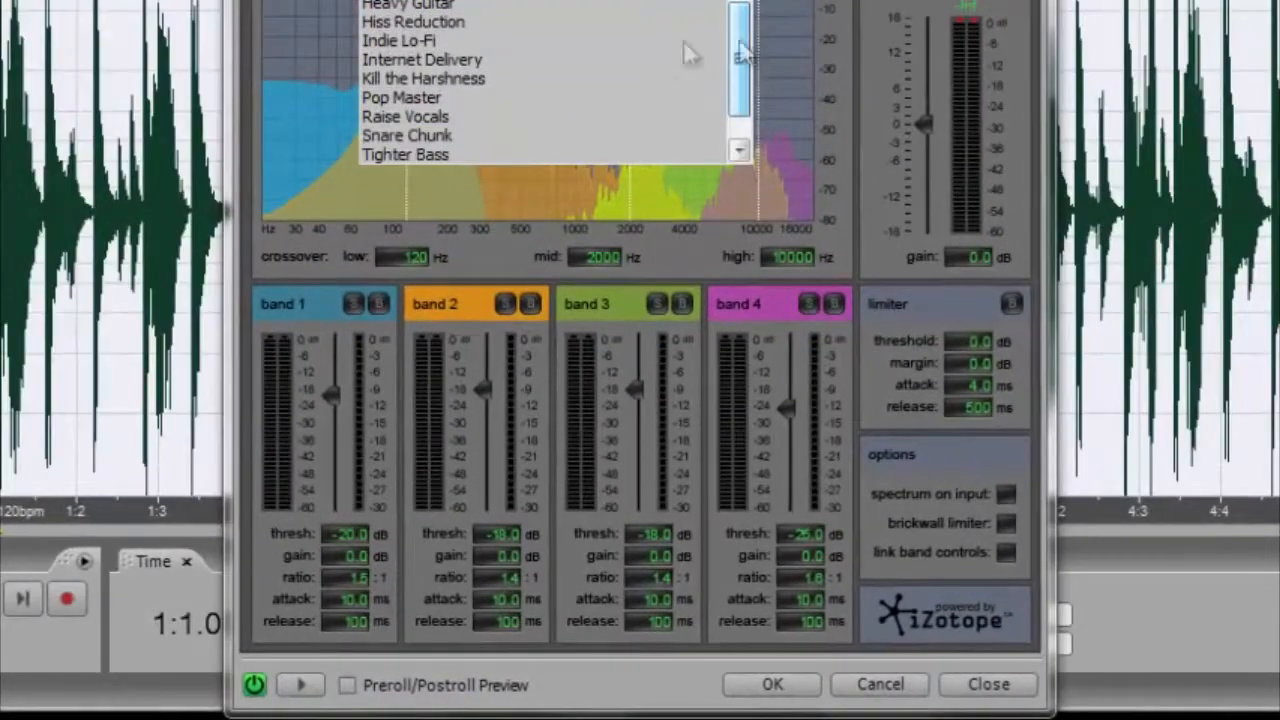
left_click(474, 96)
left_click(304, 683)
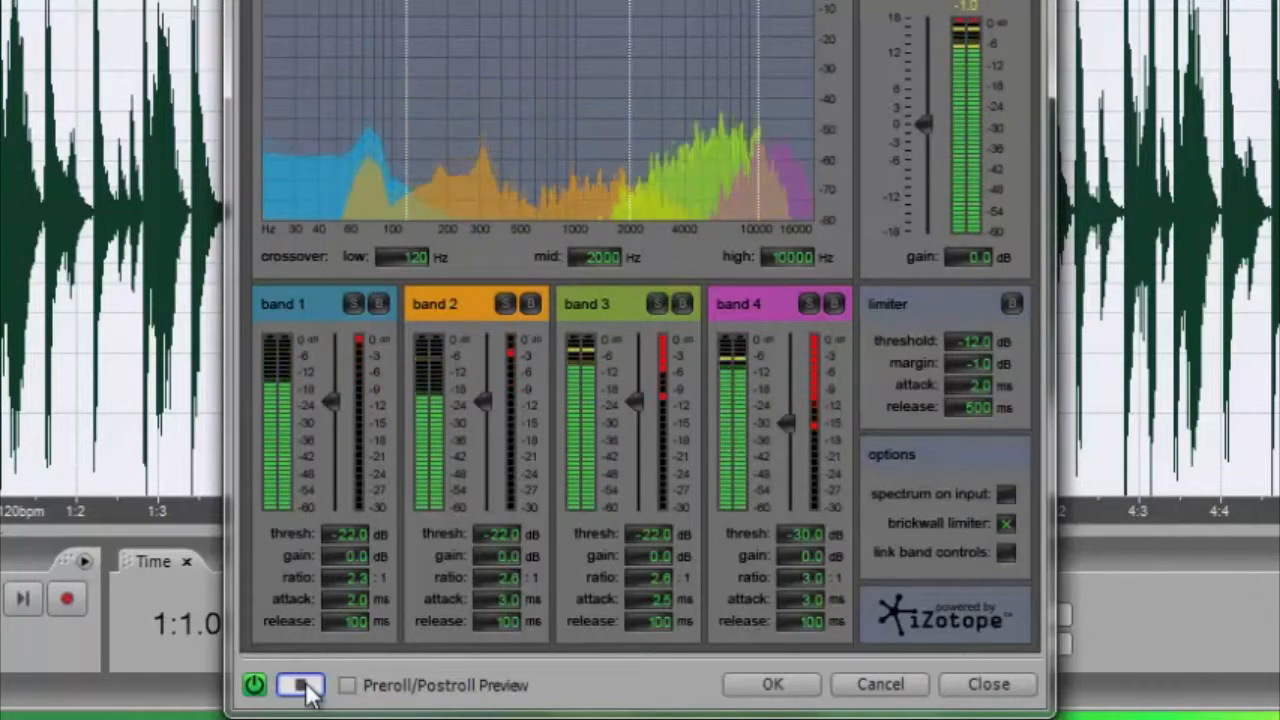
left_click(255, 686)
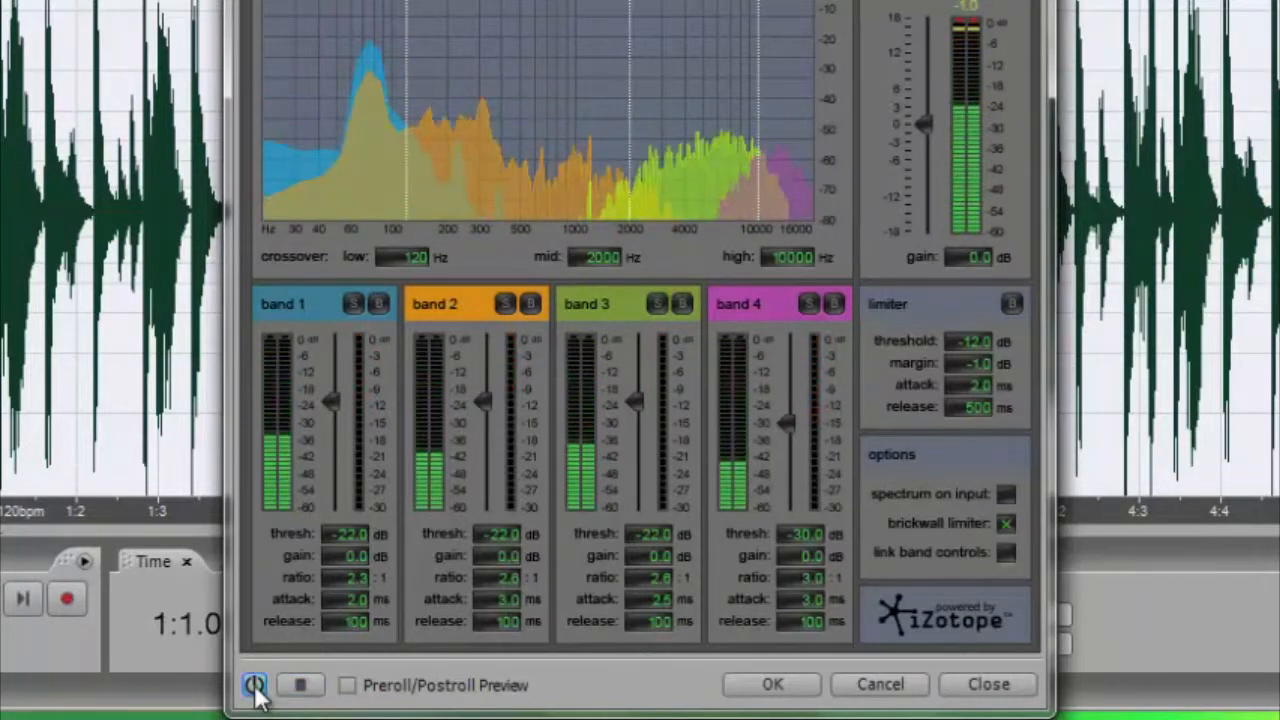
left_click(255, 686)
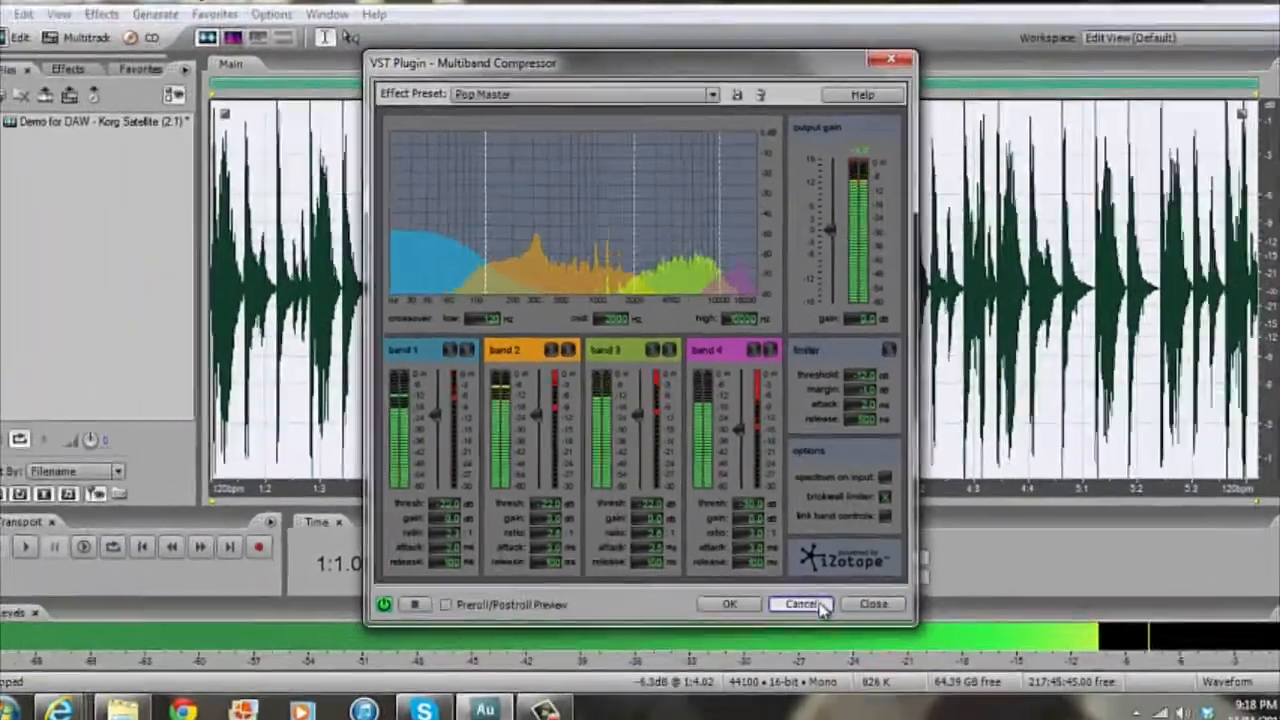
left_click(816, 605)
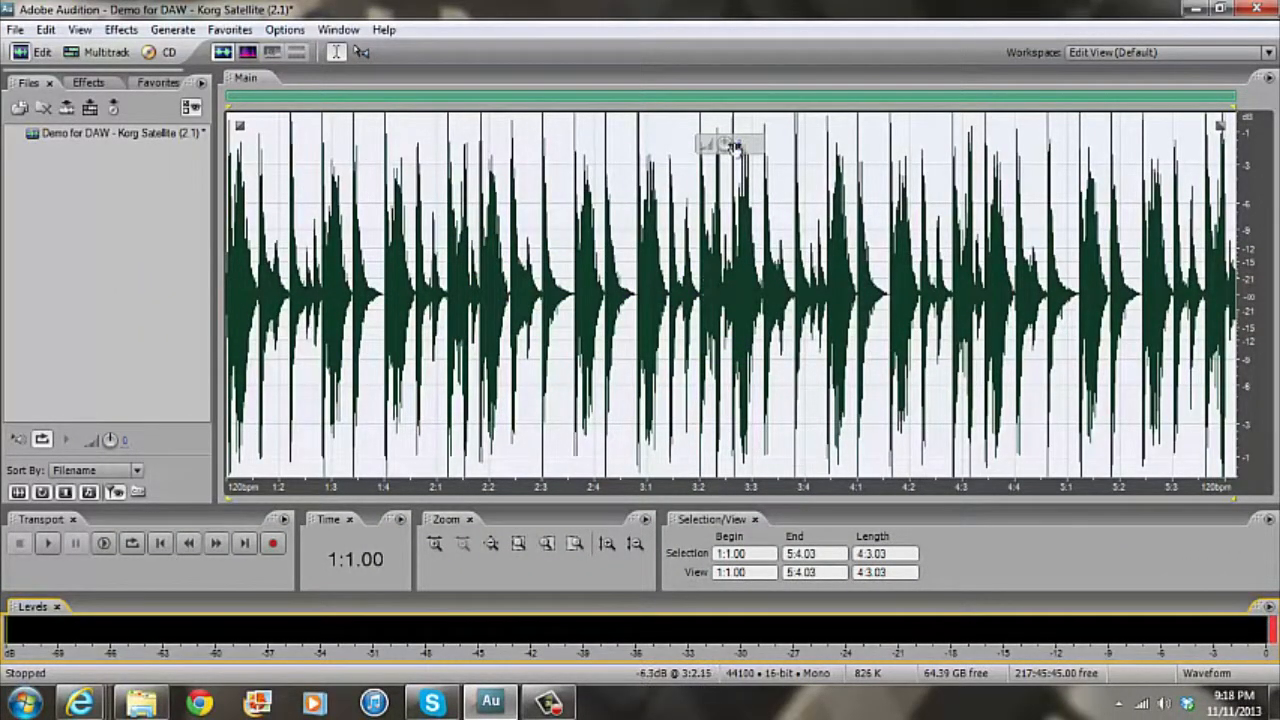
Audition the Tube-modeled Compressor's Comp (Heavy) preset with the effect on and bypassed, and cancel without applying it.
left_click(121, 29)
mouse_move(183, 153)
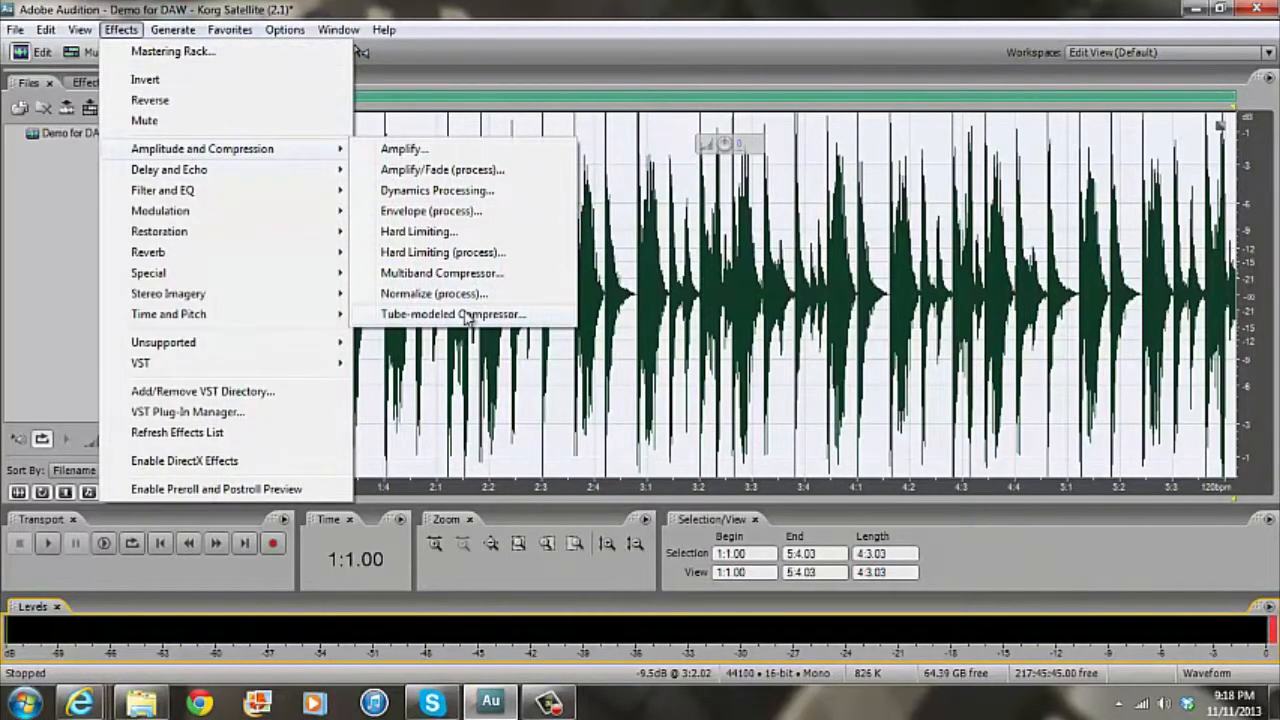
left_click(466, 315)
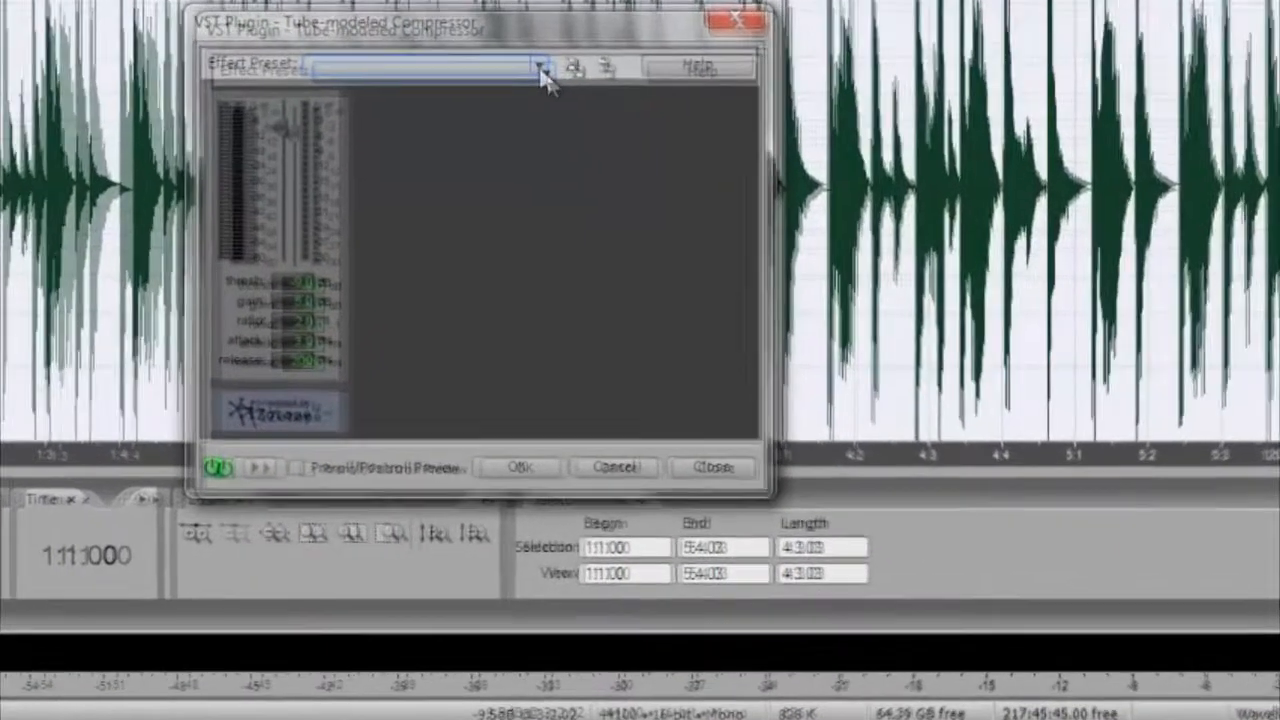
left_click(684, 208)
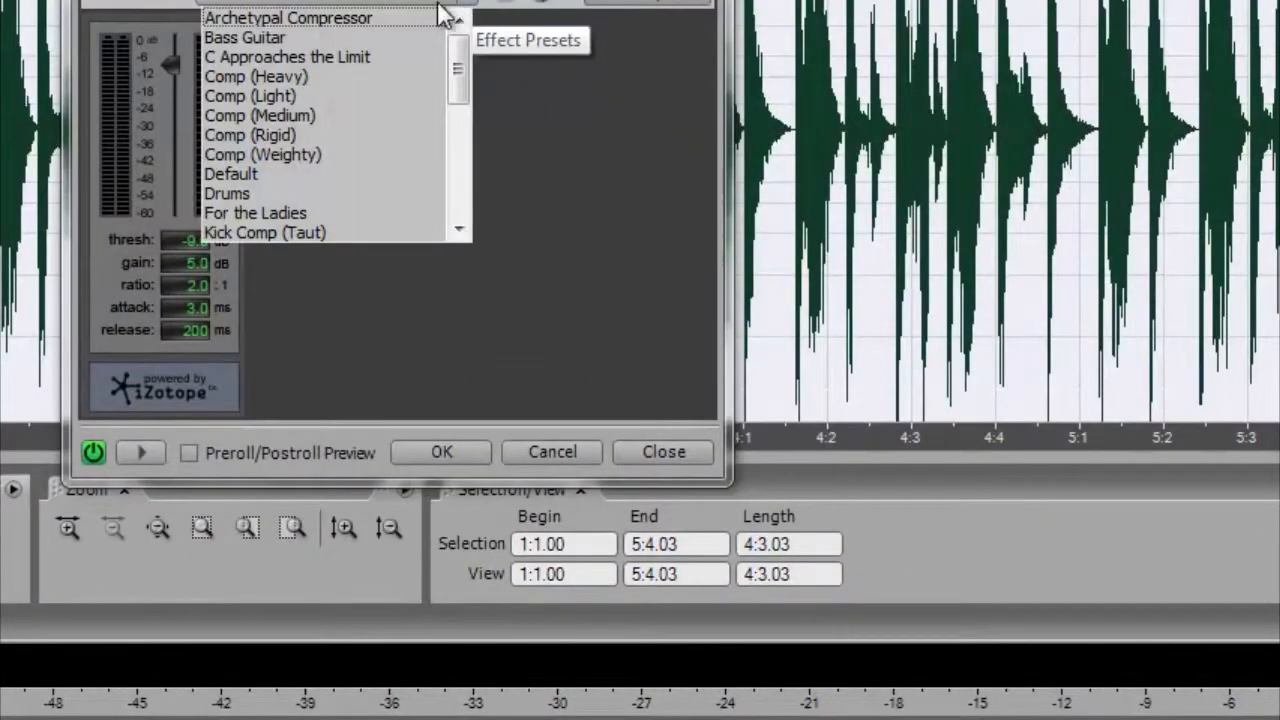
left_click(334, 77)
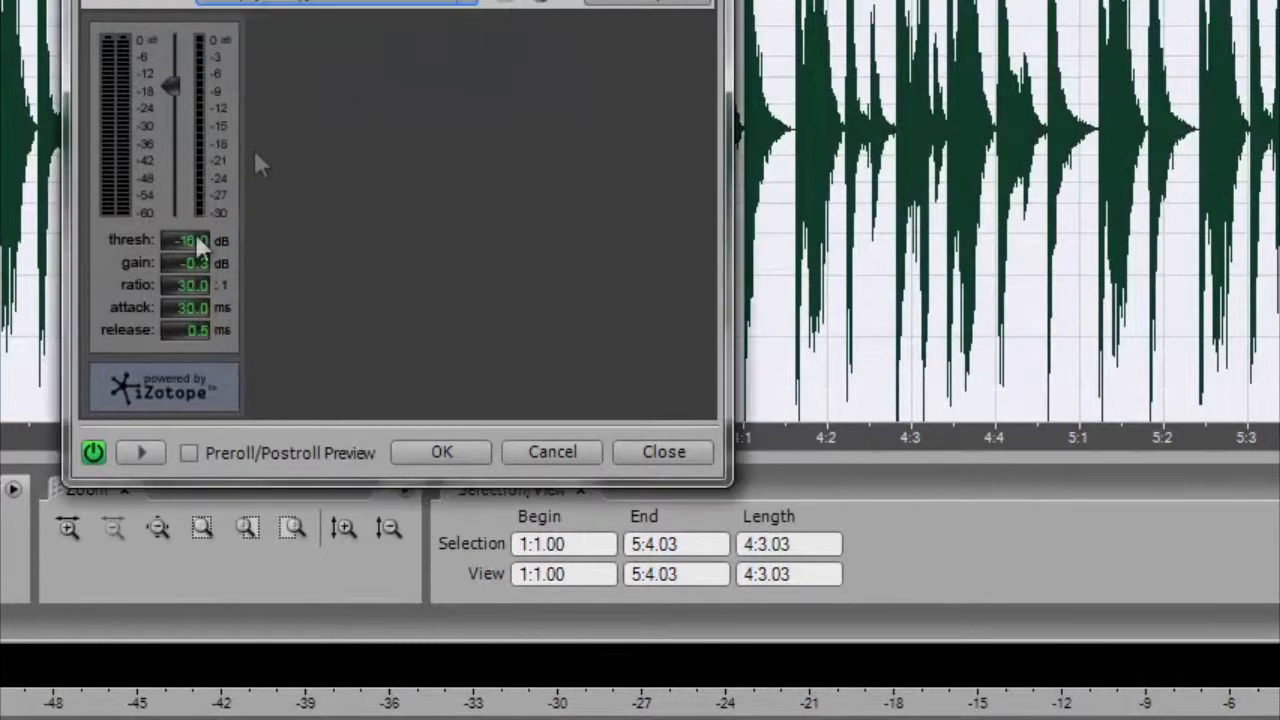
left_click(143, 453)
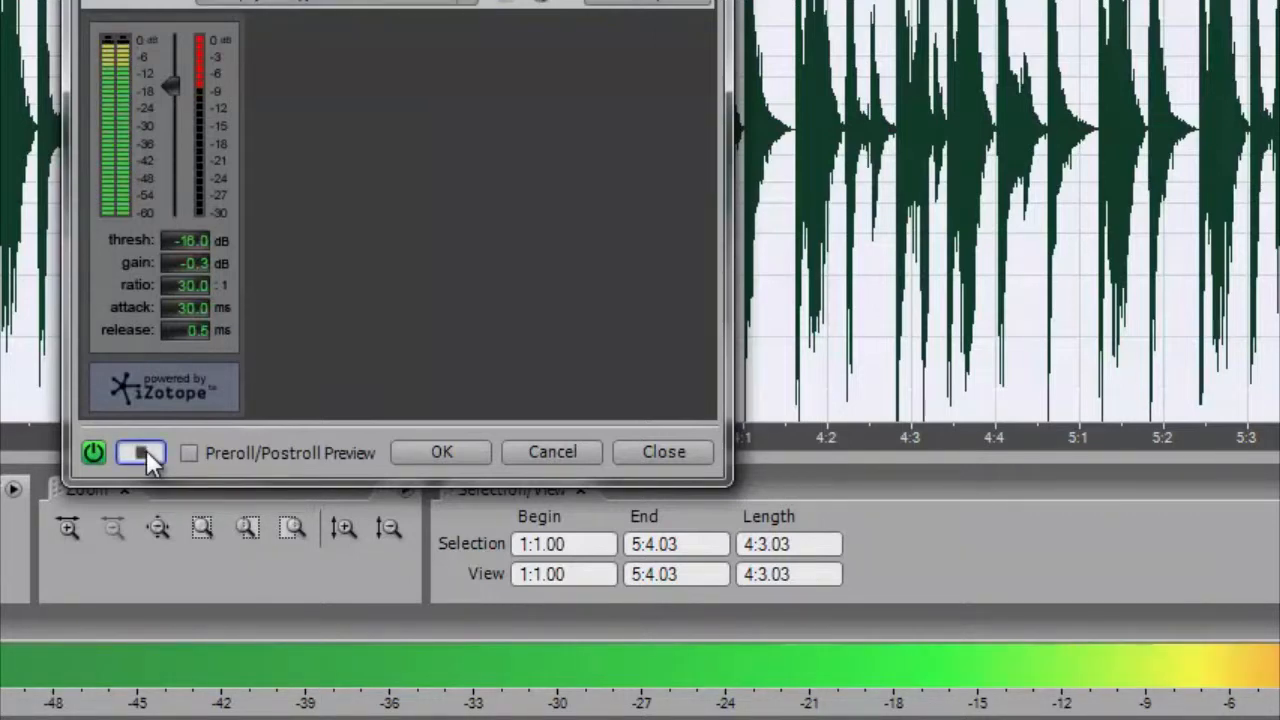
left_click(96, 449)
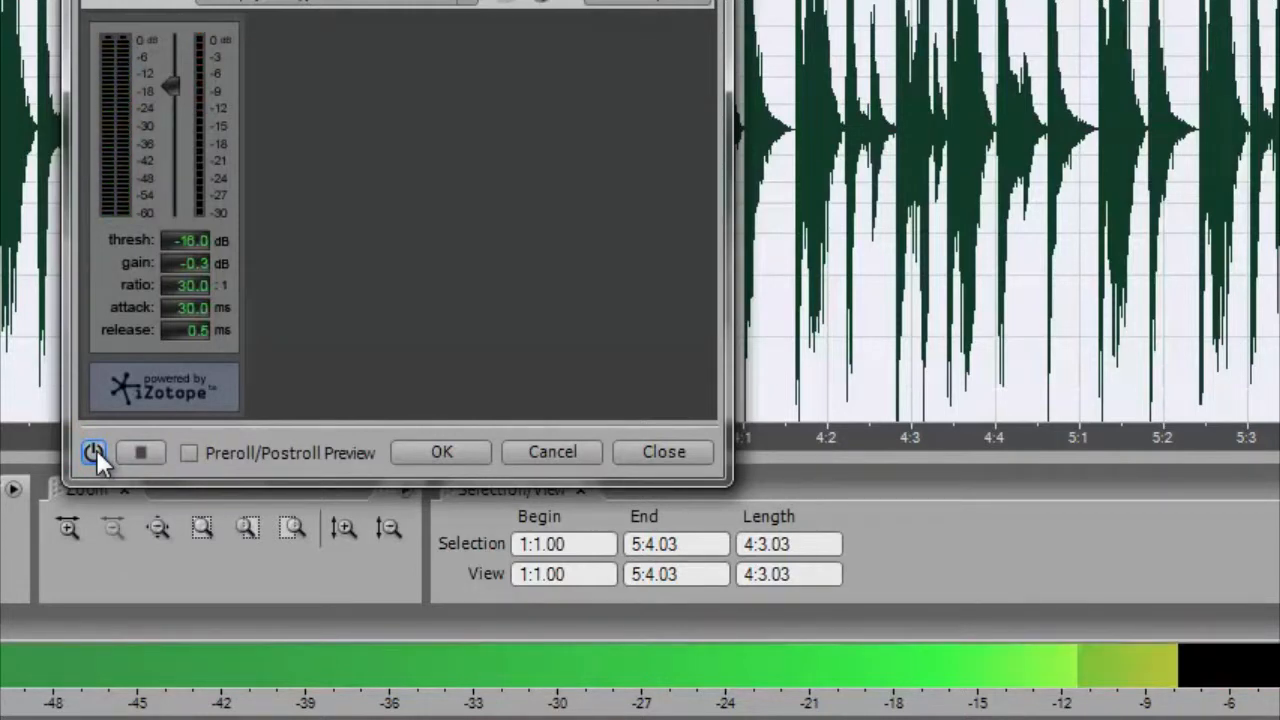
left_click(545, 449)
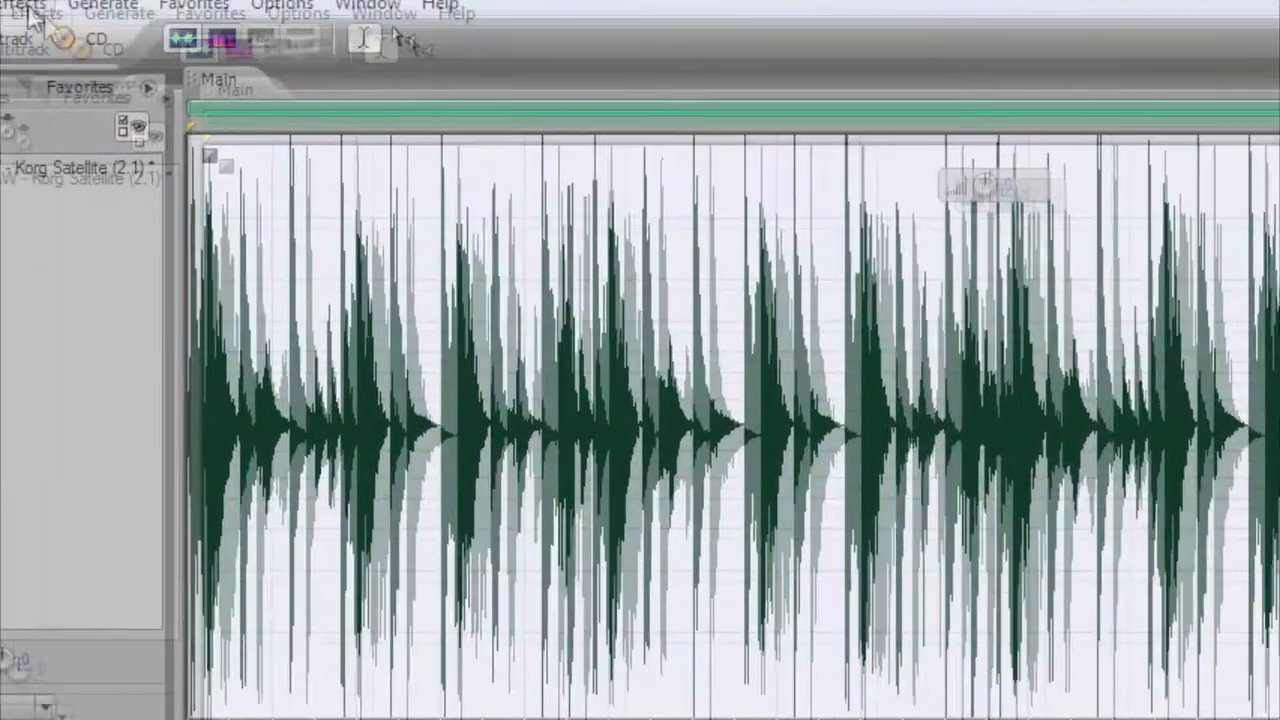
Preview the Mastering effect with the Subtle Clarity preset and apply it to the whole drum loop.
left_click(33, 12)
mouse_move(195, 250)
mouse_move(209, 443)
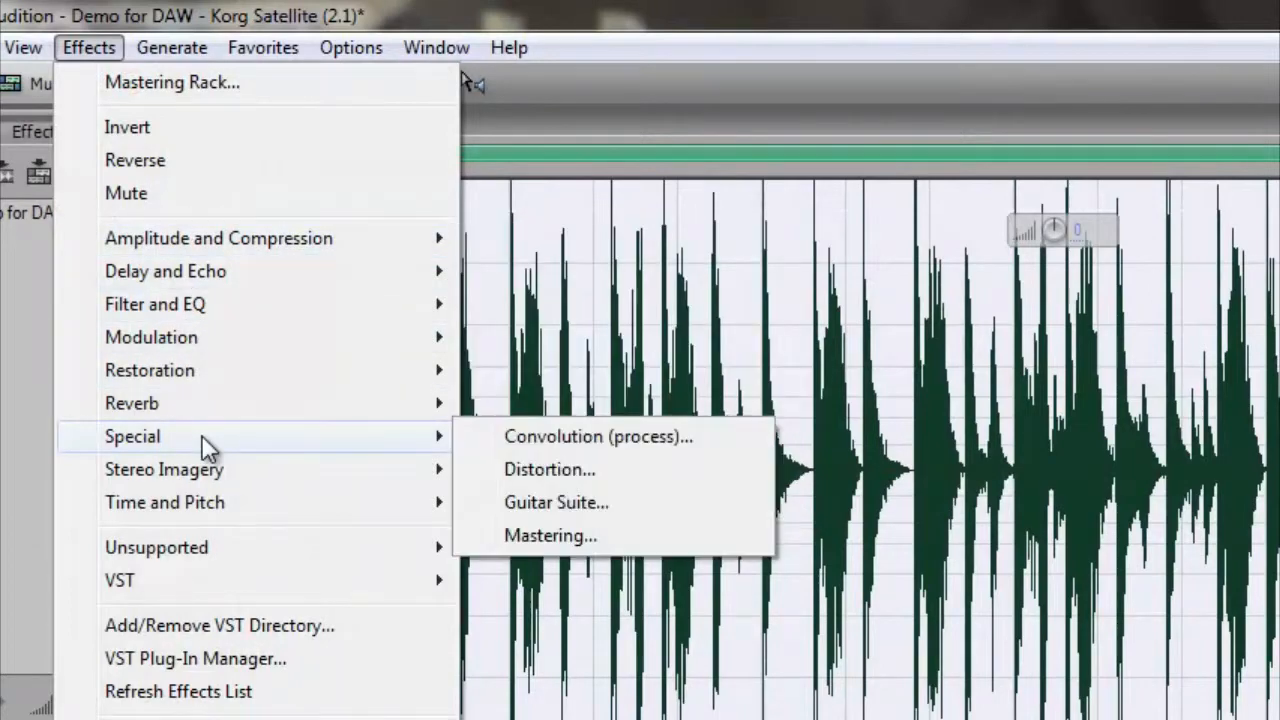
left_click(540, 540)
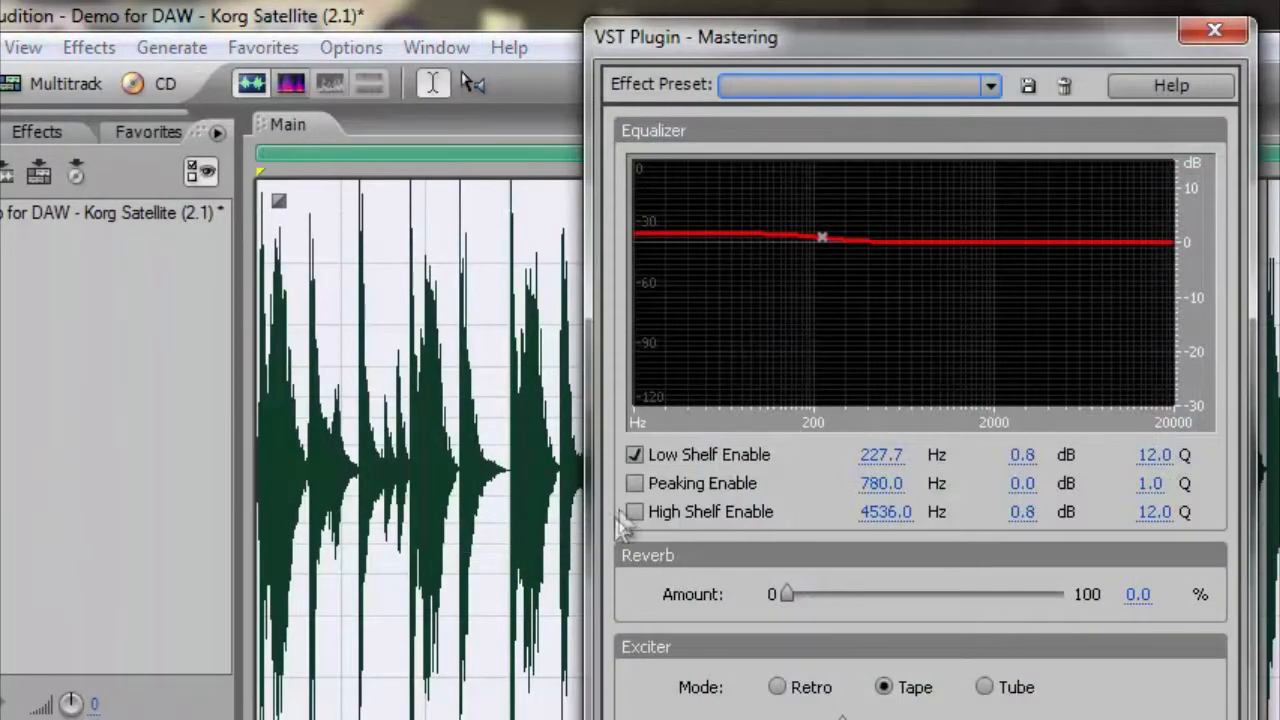
left_click(991, 86)
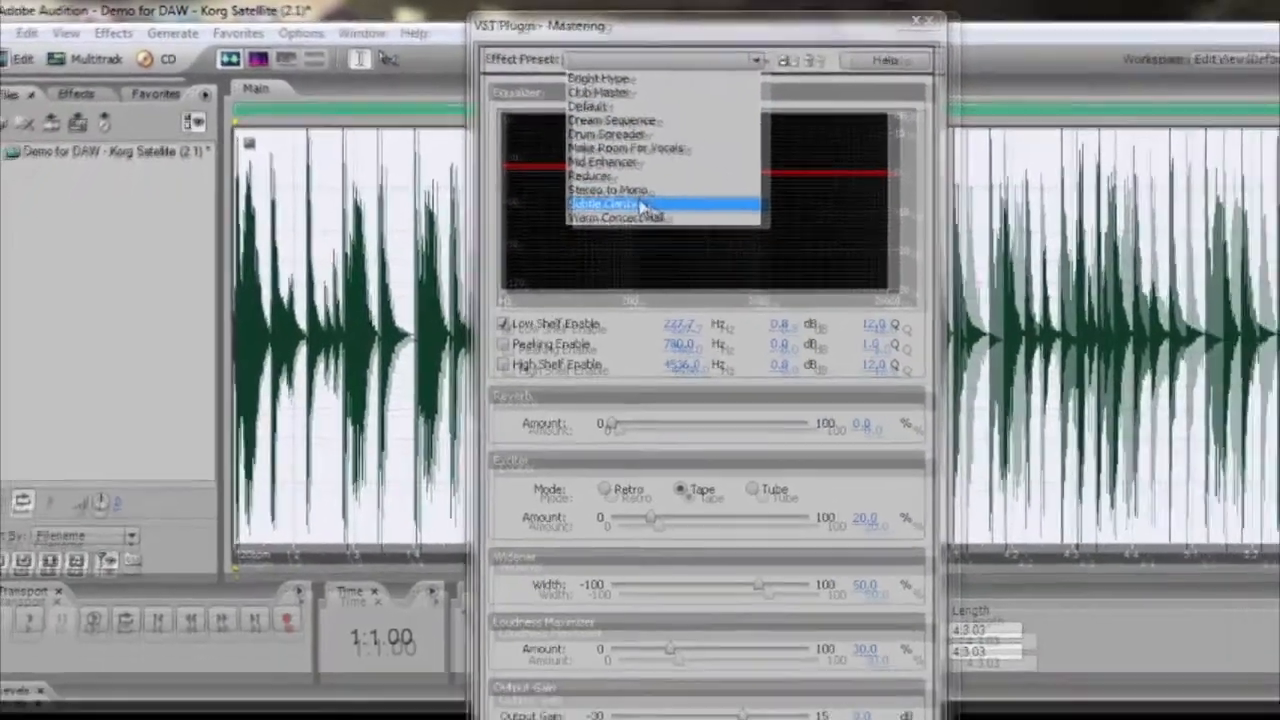
left_click(774, 286)
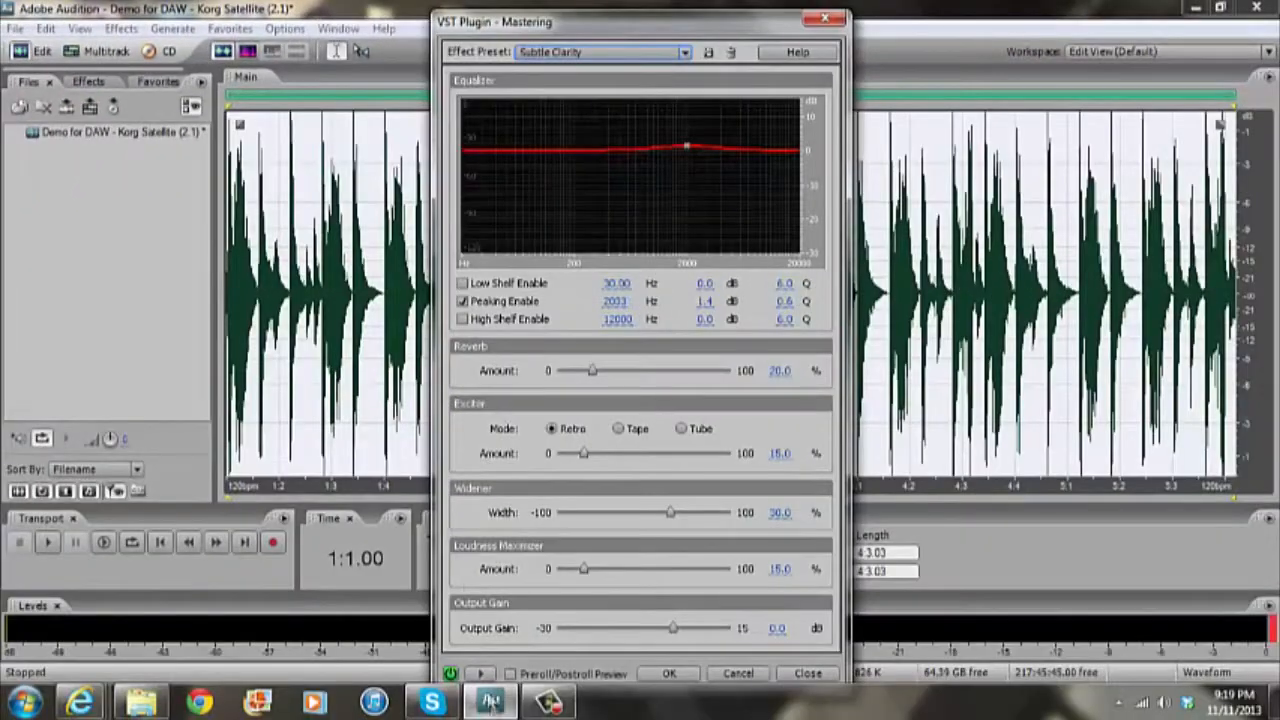
left_click(481, 674)
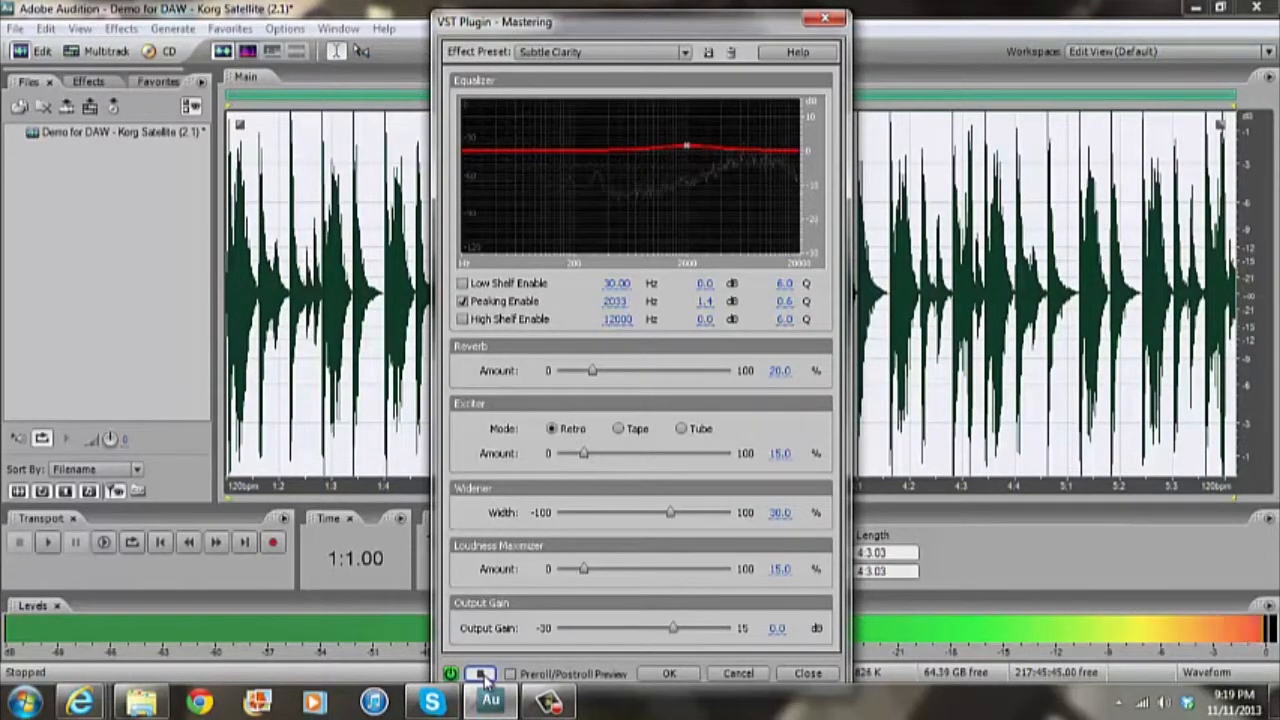
left_click(669, 673)
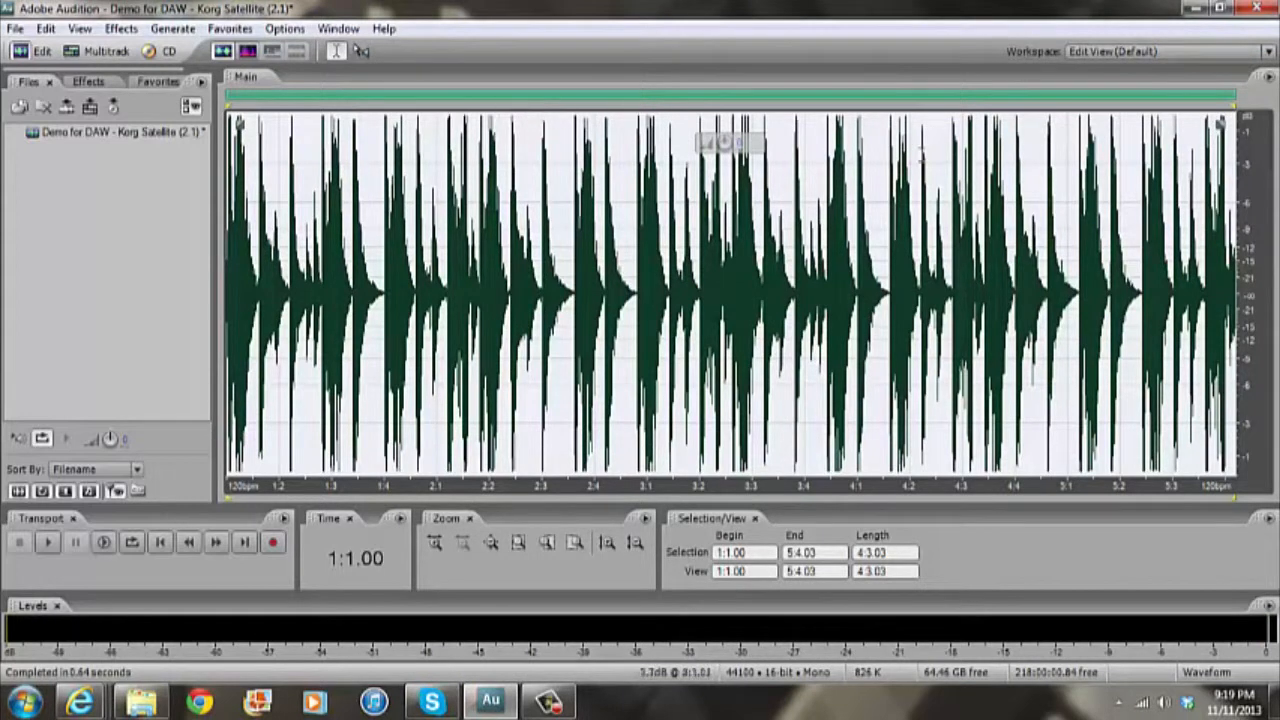
Listen to the mastered drum loop with looped playback and stop it.
left_click(130, 542)
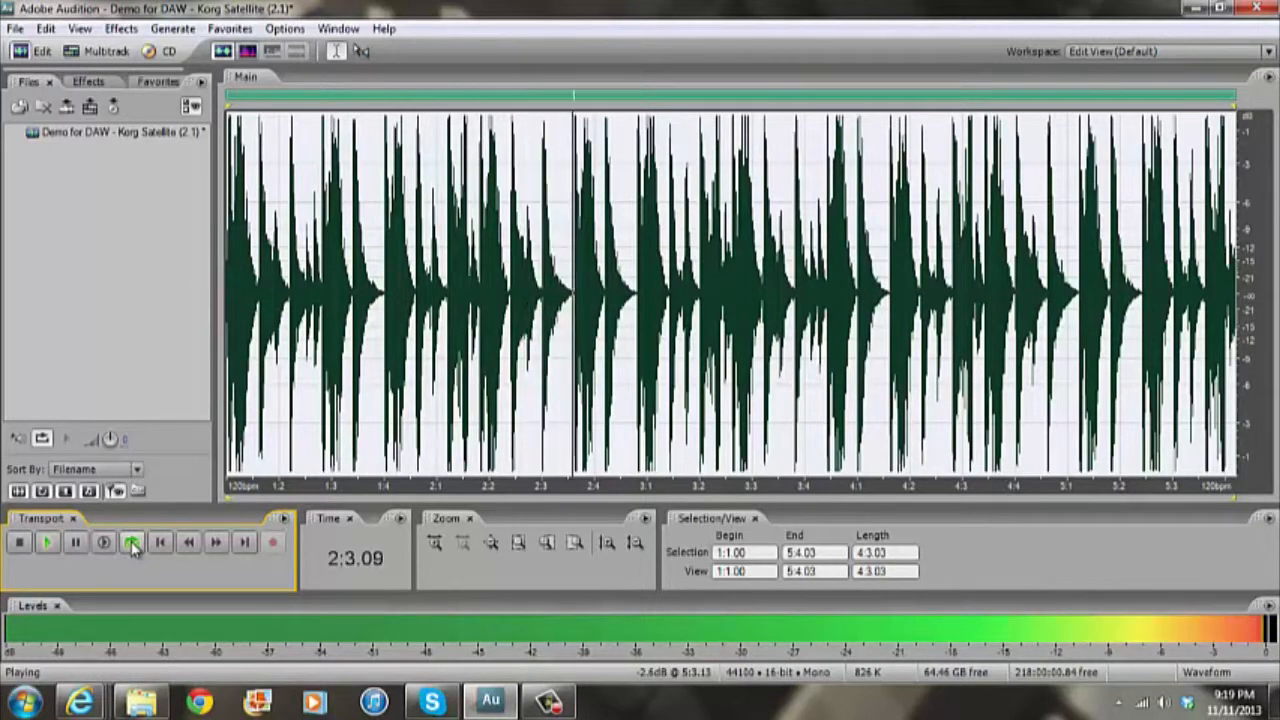
left_click(20, 549)
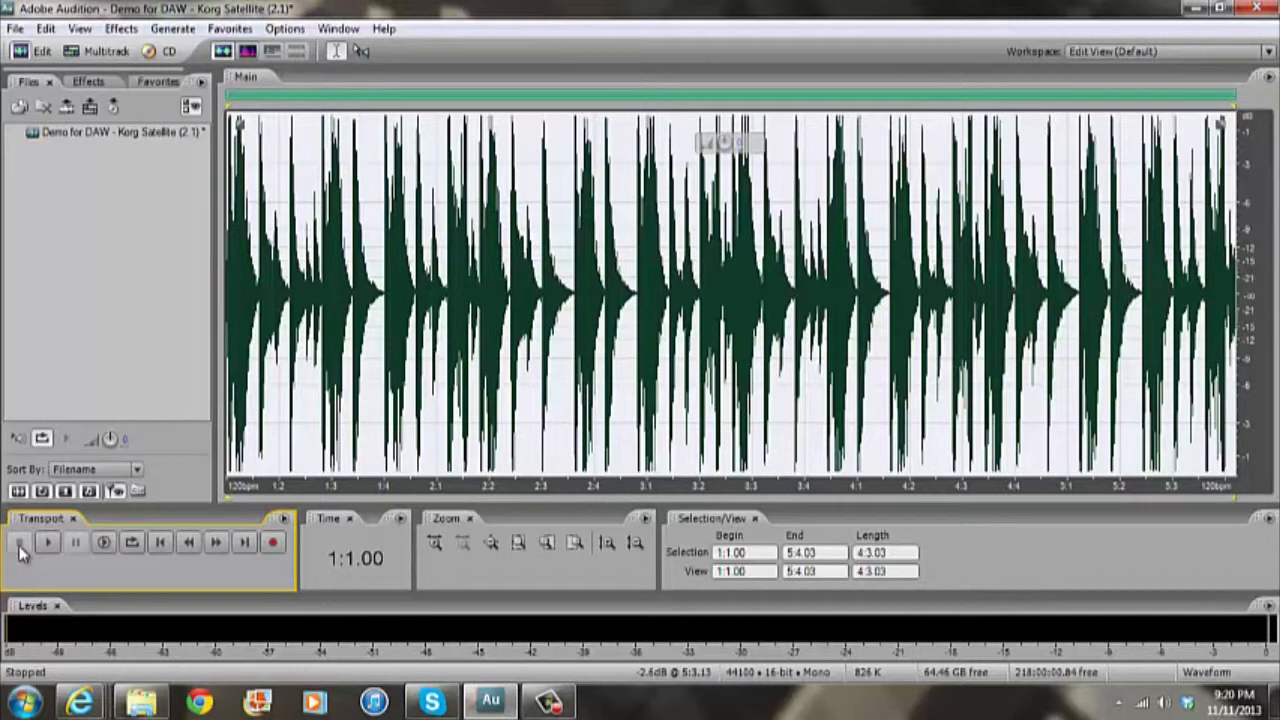